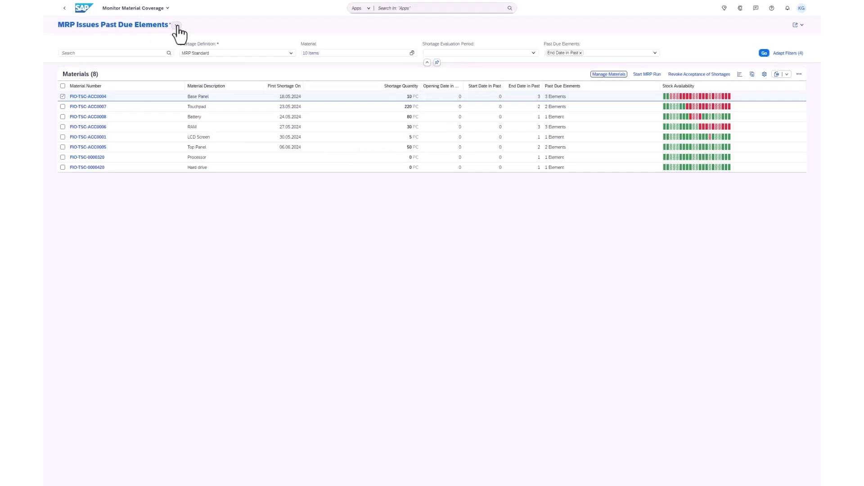
Switch to the MRP Issues Rescheduling Proposals view and filter to Reschedule In and Cancel Process proposals
left_click(175, 27)
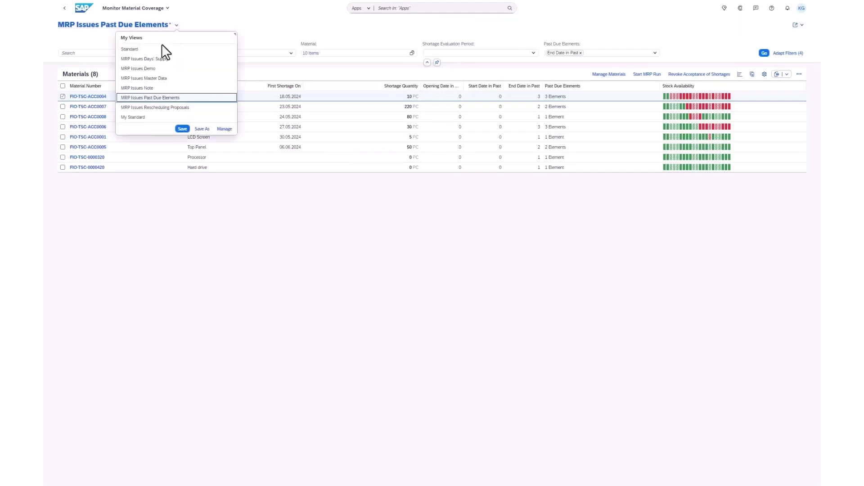
left_click(166, 108)
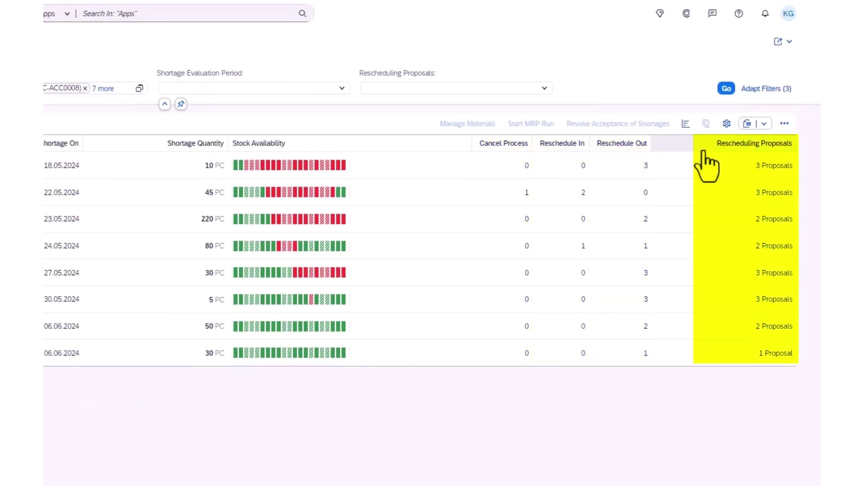
left_click(545, 90)
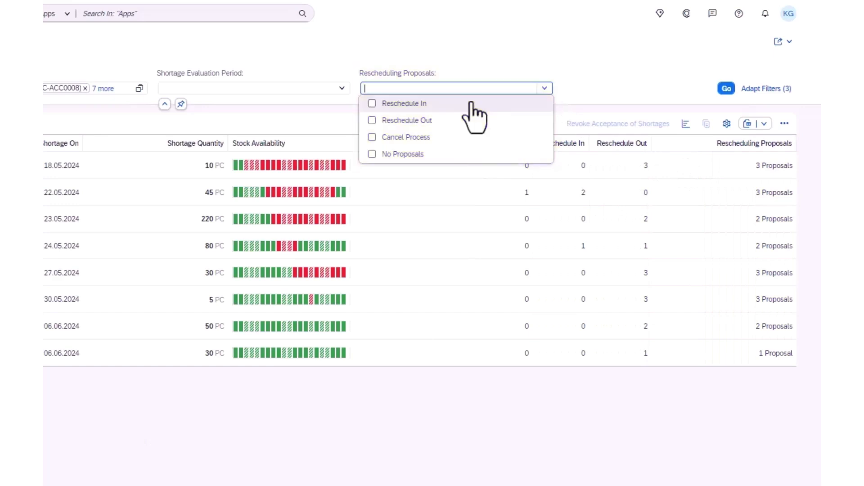
left_click(372, 104)
left_click(373, 137)
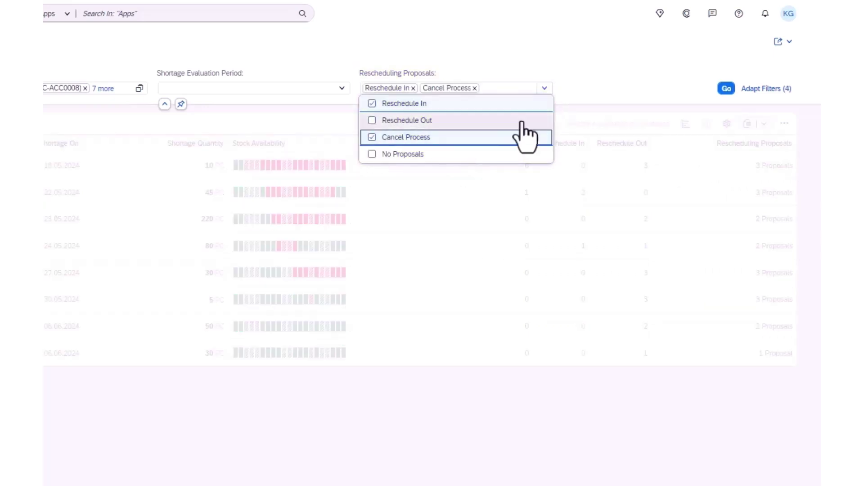
left_click(730, 85)
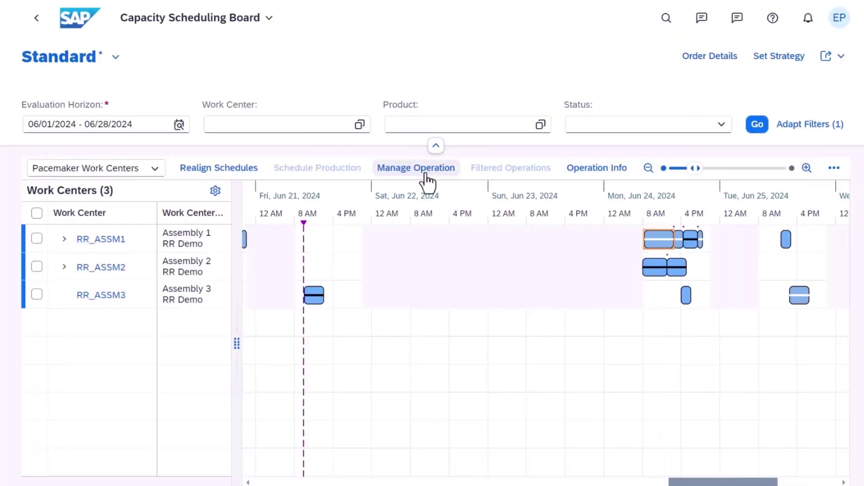
In Manage Operation, drag the RR_ASSM1 operations to earlier days such as Jun 24 and Jun 20
left_click(433, 174)
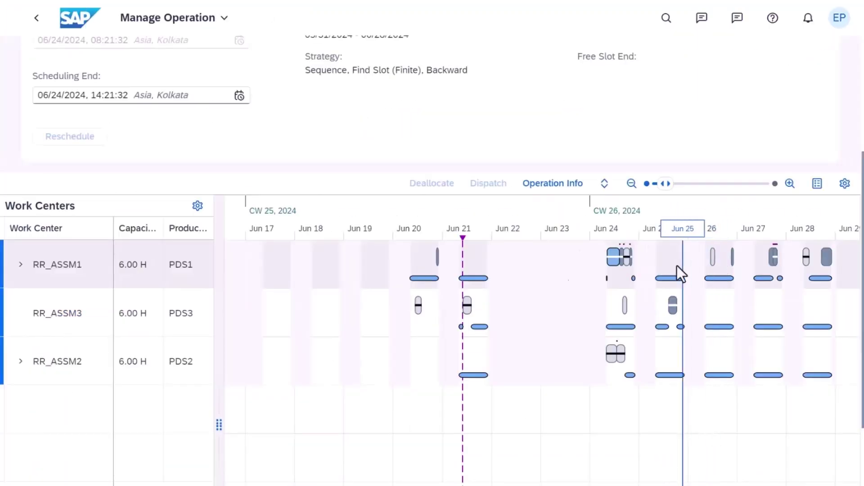
mouse_move(679, 274)
left_mouse_down()
mouse_move(617, 267)
mouse_move(626, 260)
mouse_move(679, 266)
mouse_move(678, 357)
left_mouse_up()
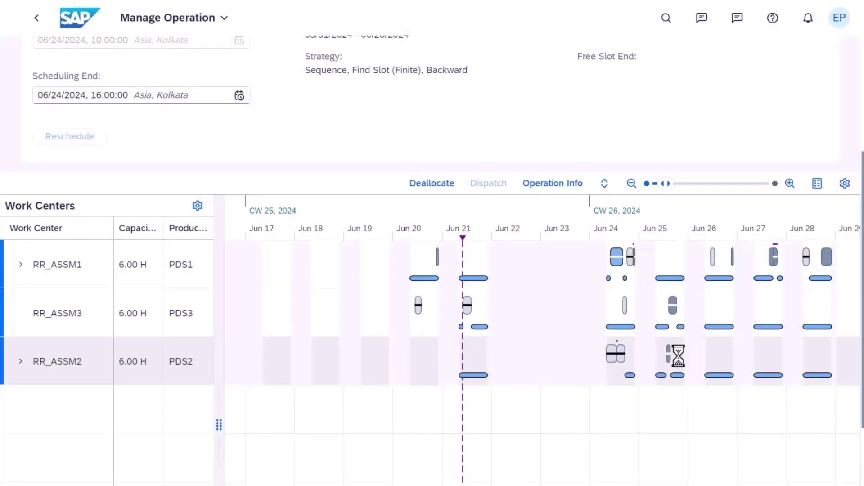
scroll(661, 351, "up", 2)
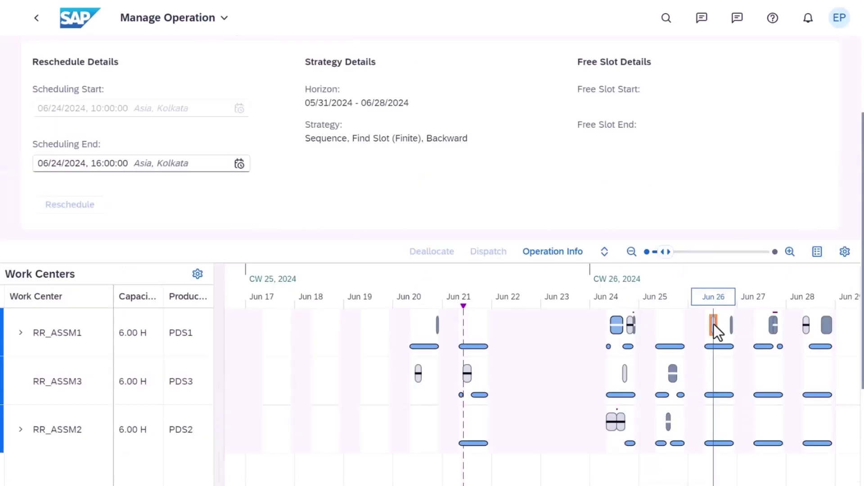
left_click_drag(715, 326, 532, 331)
left_click_drag(424, 327, 425, 325)
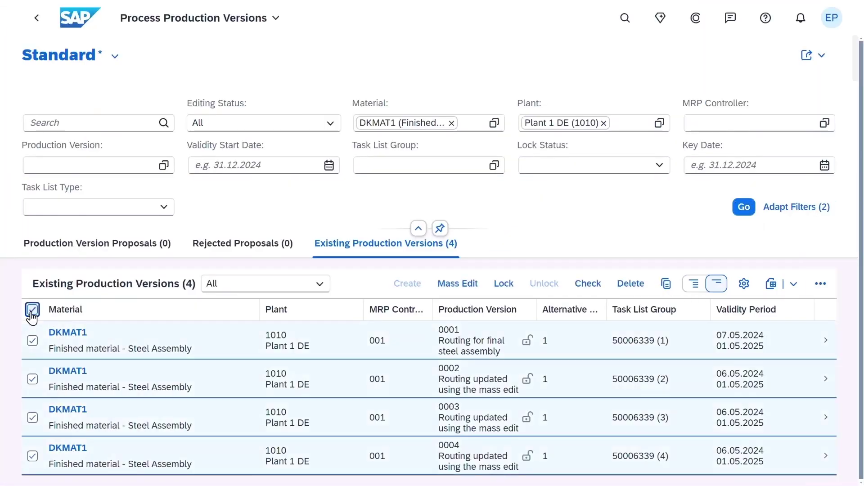
Mass edit the selected DKMAT1 versions, replacing Lock Status with 1 (Locked for any usage), and save
left_click(471, 287)
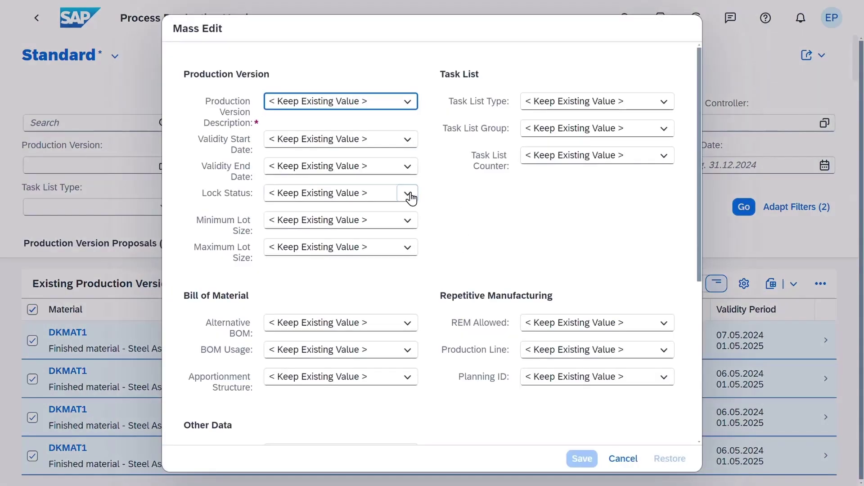
left_click(408, 195)
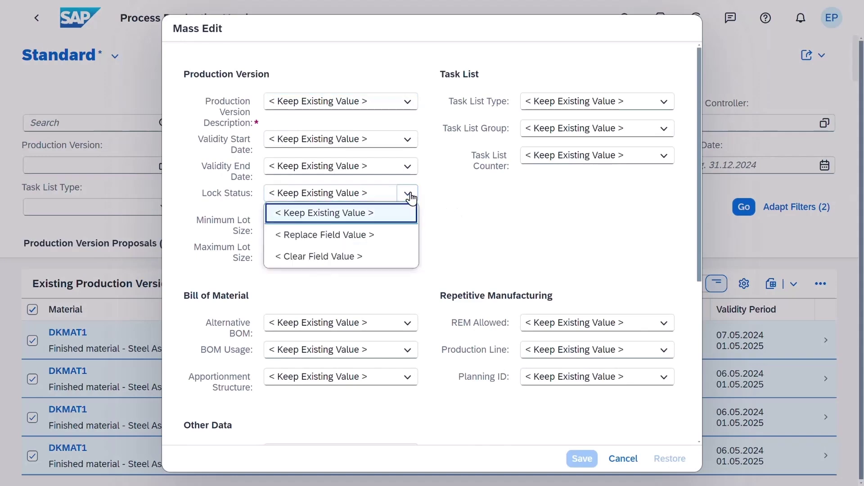
left_click(329, 235)
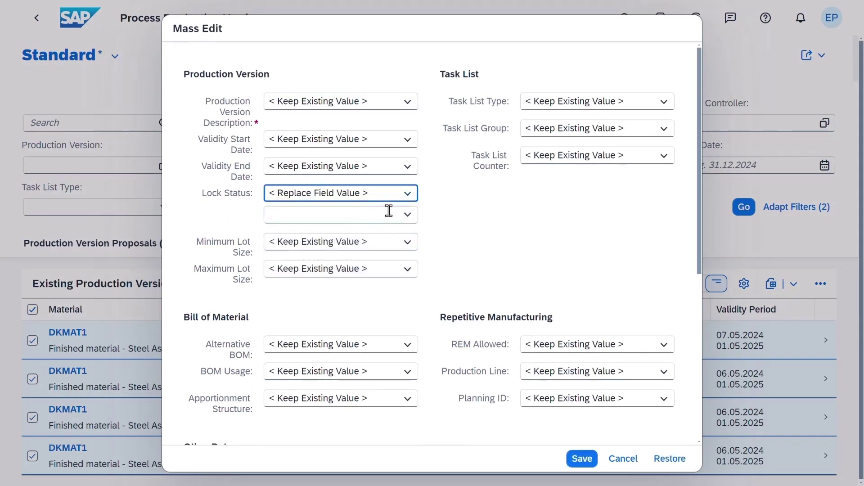
left_click(407, 214)
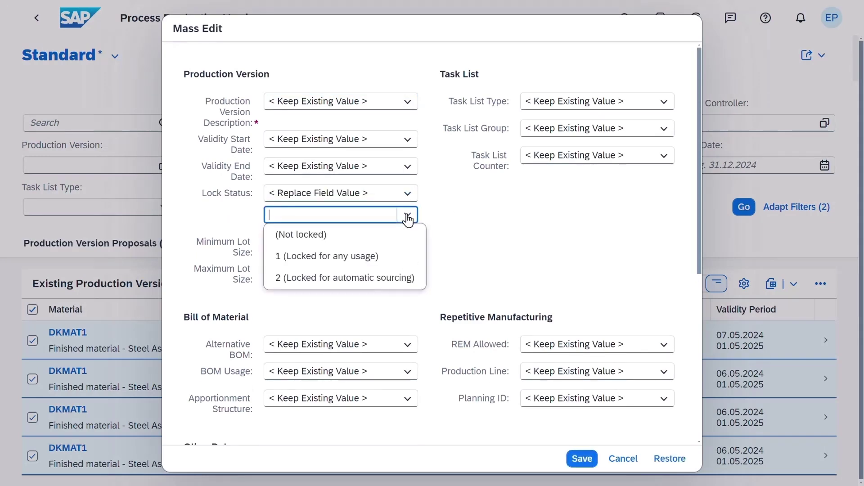
left_click(338, 257)
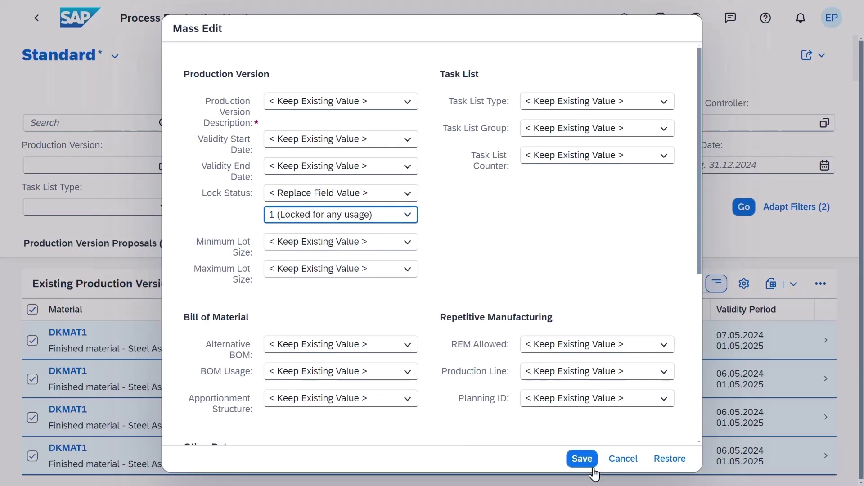
left_click(581, 462)
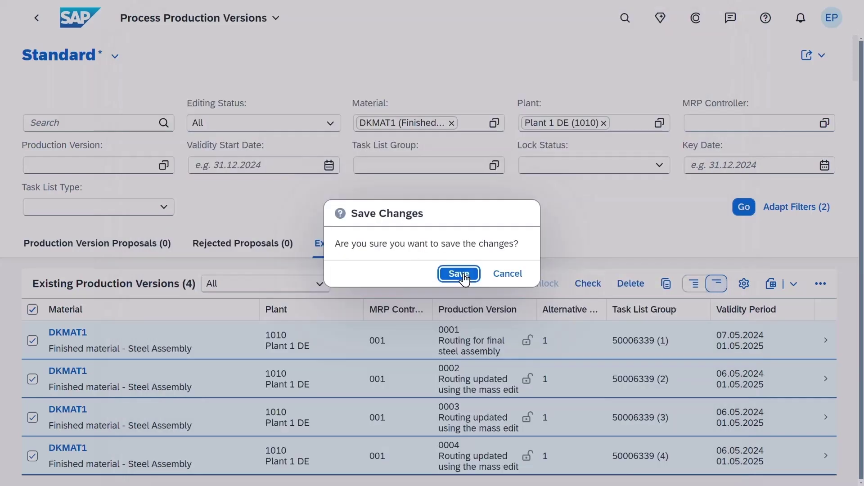
left_click(460, 274)
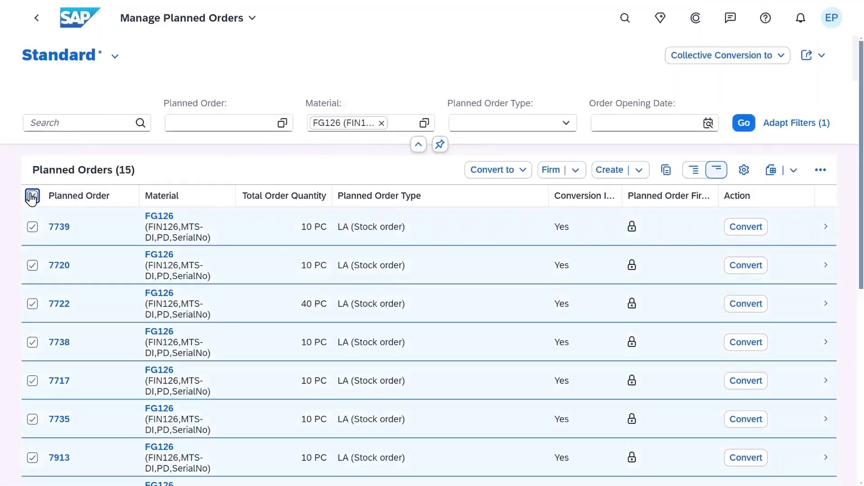
Convert the selected FG126 planned orders to Production Order via the Convert to choice
left_click(523, 171)
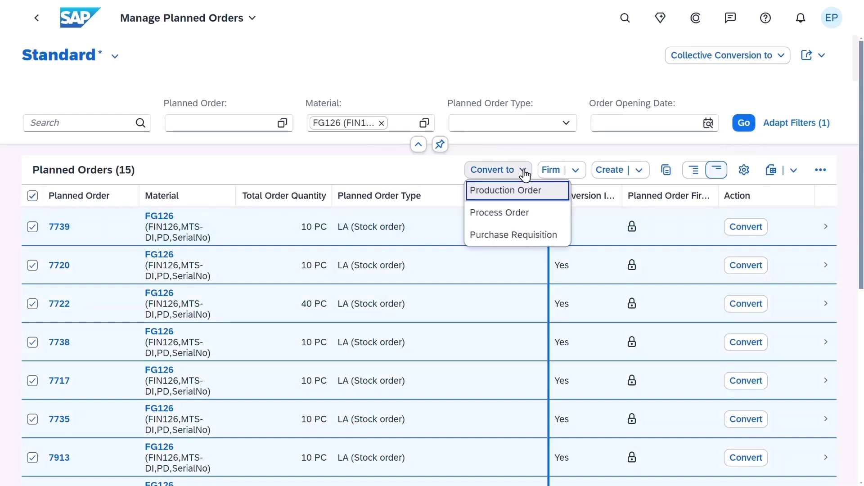
left_click(487, 193)
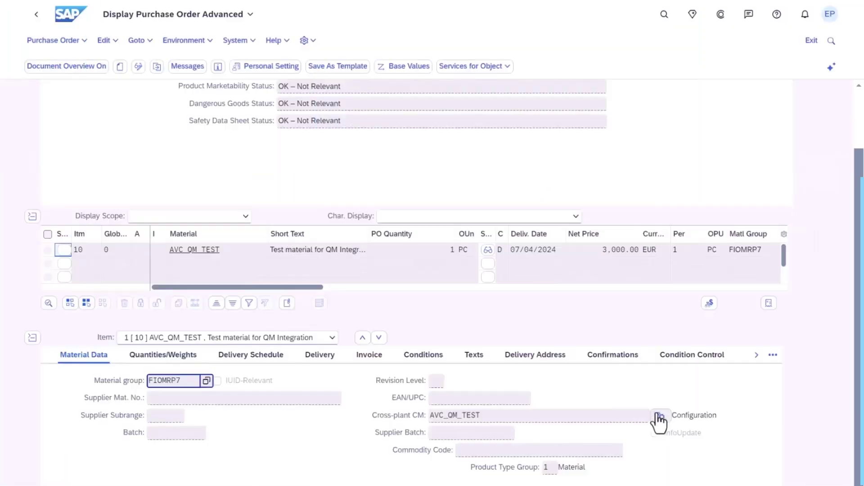
Show the product configuration of AVC_QM_TEST from the item's Material Data
left_click(661, 416)
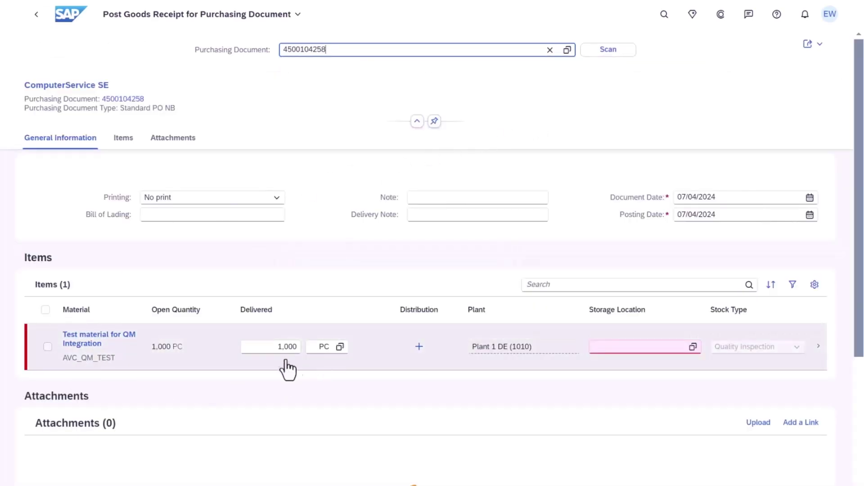
Set the received AVC_QM_TEST item's storage location to Std. storage 1 (101A)
left_click(620, 348)
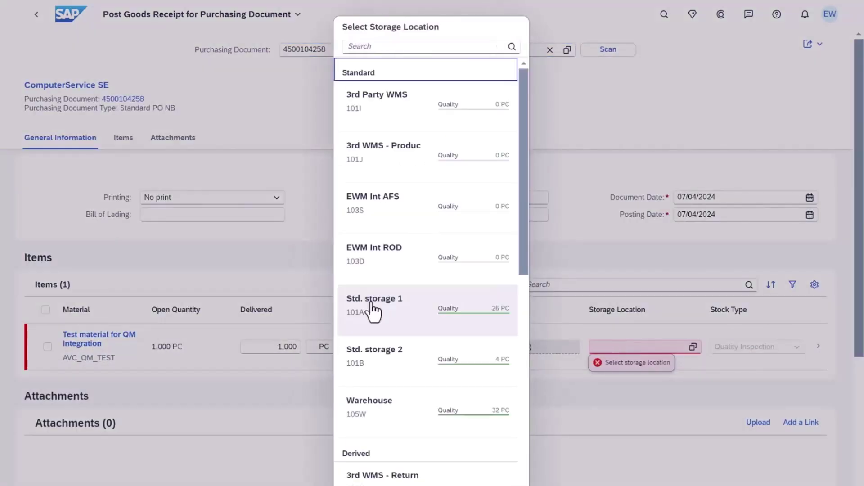
left_click(405, 321)
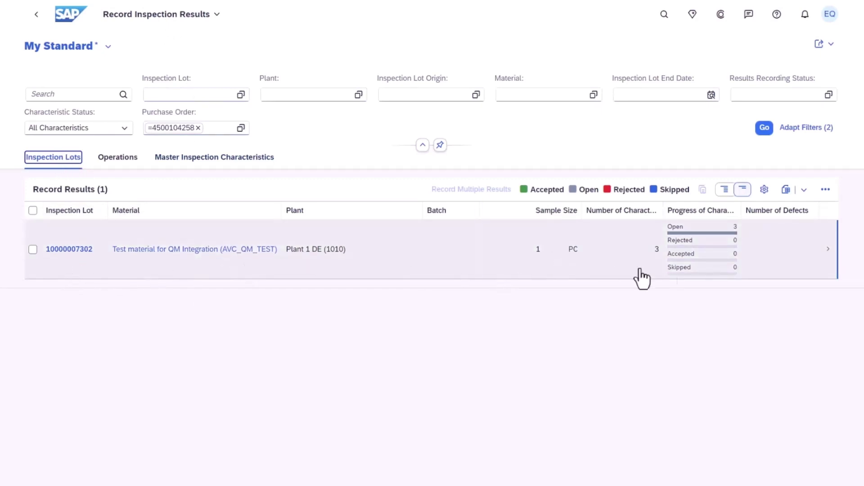
left_click(826, 257)
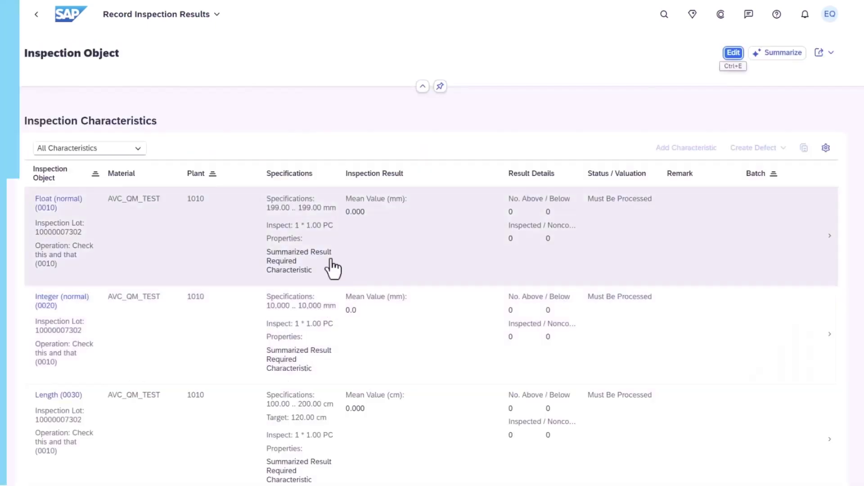